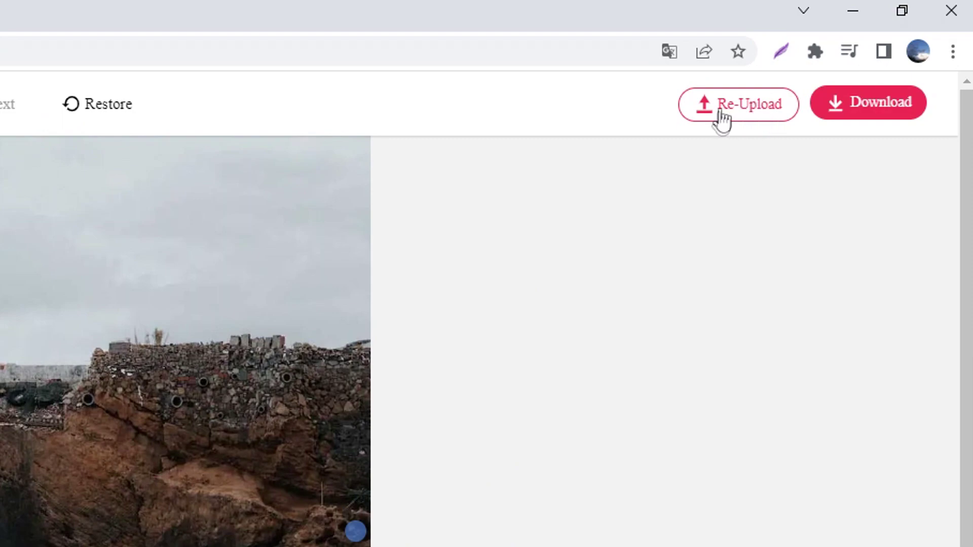
- Start re-uploading a different image to replace the loaded sea-cliff photo
left_click(735, 105)
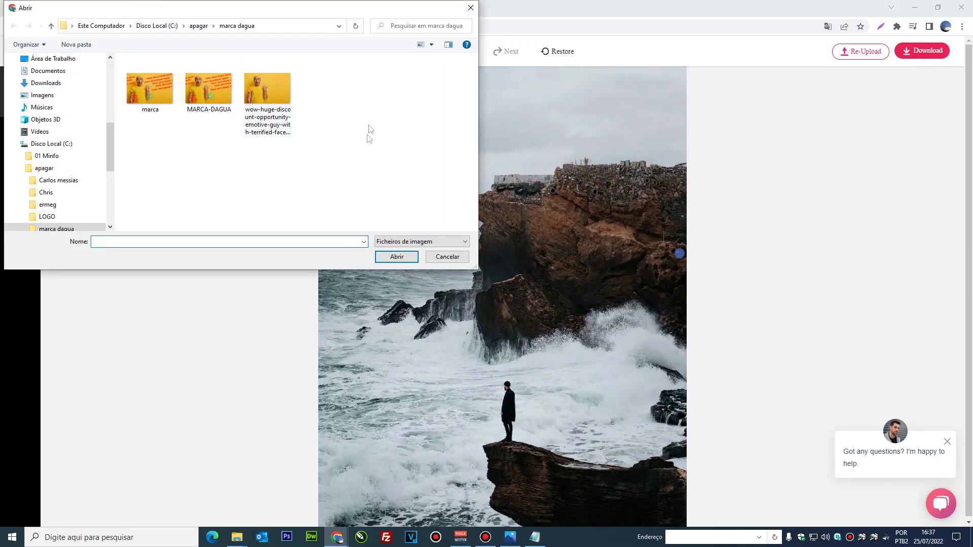
- Load the MARCA-DAGUA image into the Inpaint editor in place of the cliff photo
left_click(214, 100)
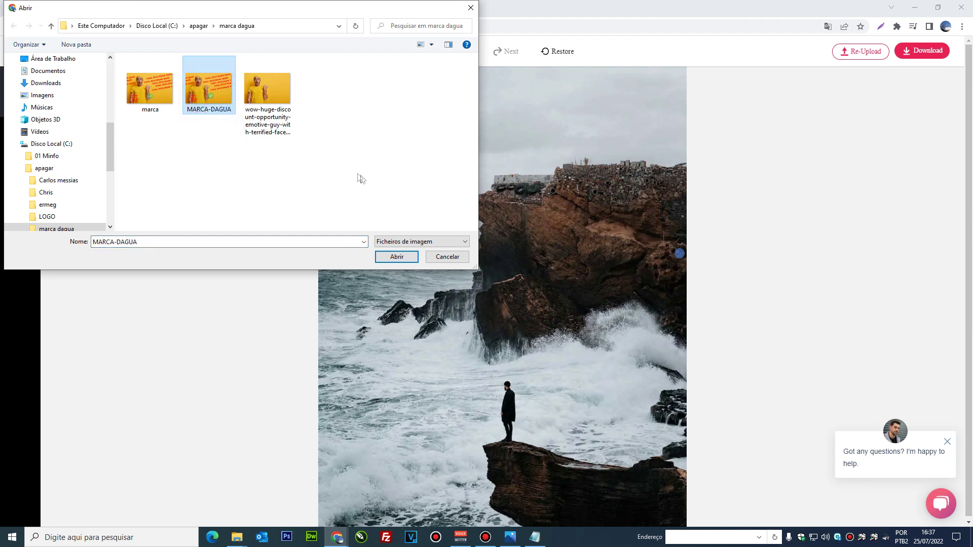
left_click(395, 257)
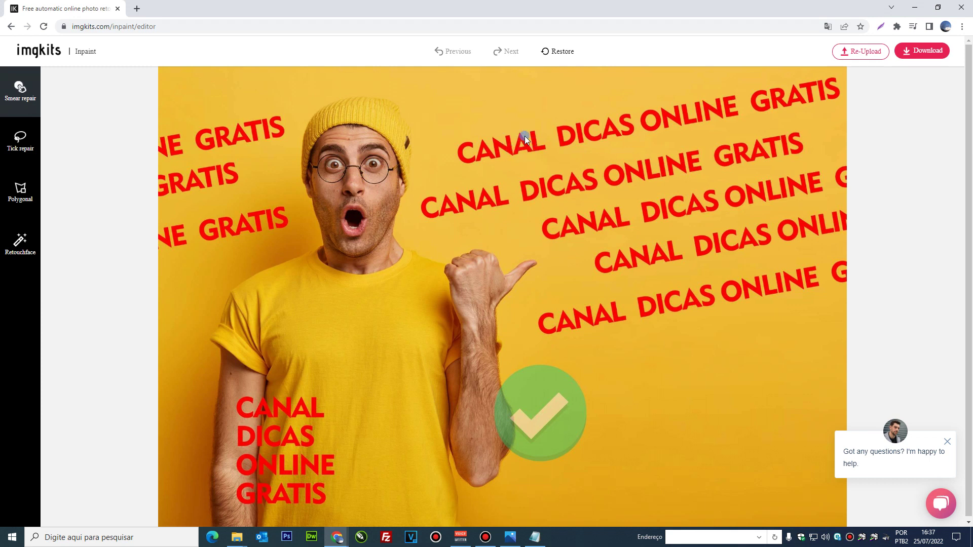
- Set the Smear repair brush to 15px and paint over the top CANAL and its orange smear
left_click(22, 94)
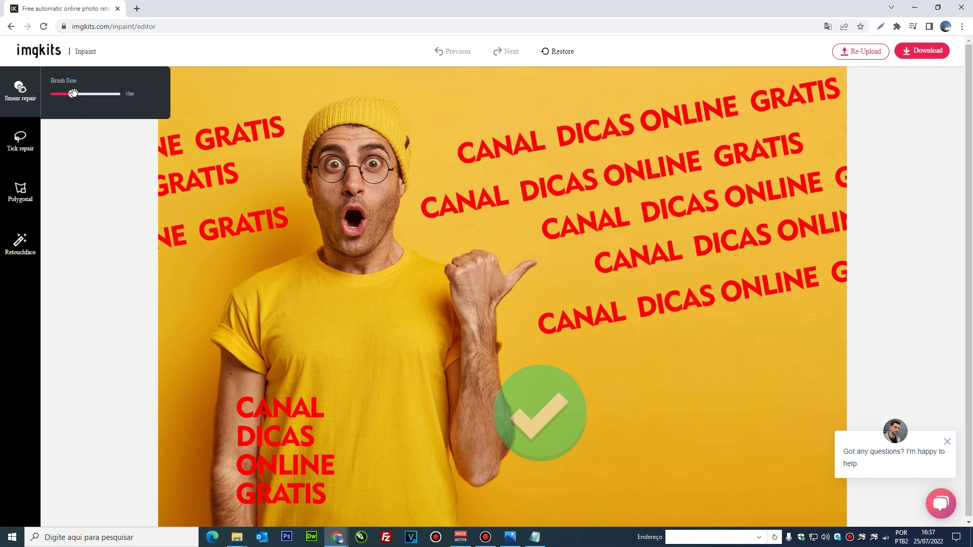
left_click_drag(73, 94, 89, 94)
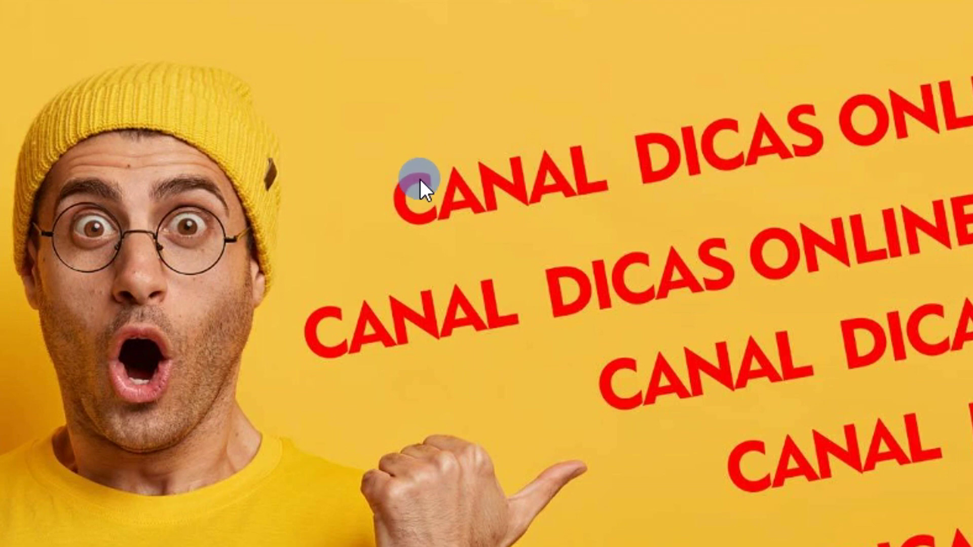
mouse_move(406, 184)
left_mouse_down()
mouse_move(441, 210)
mouse_move(460, 178)
left_mouse_up()
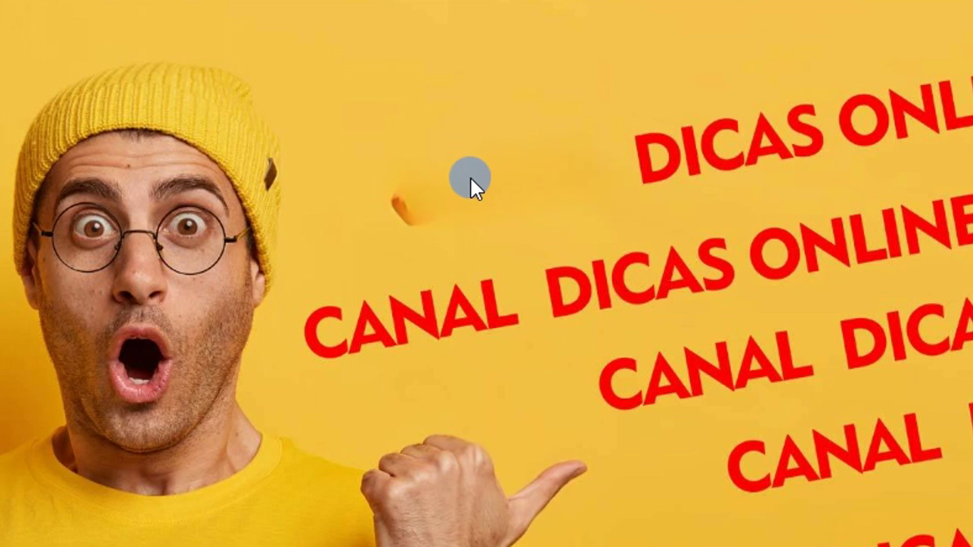
left_click_drag(429, 214, 413, 200)
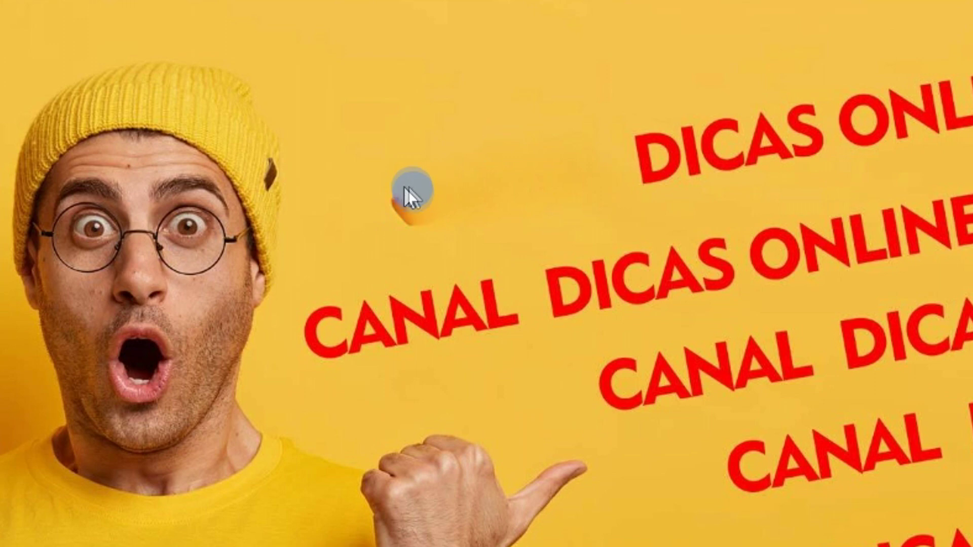
left_click_drag(404, 185, 400, 209)
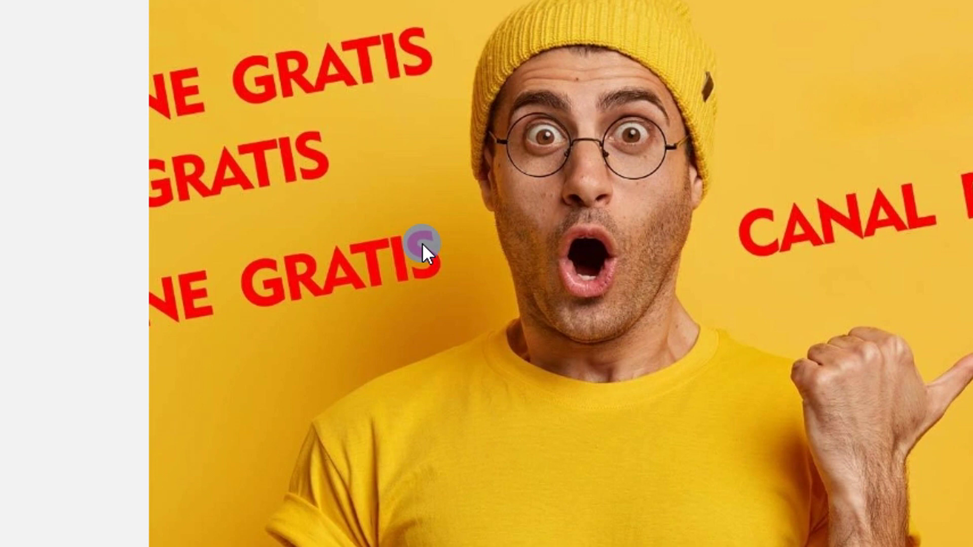
- Erase GRATIS from the third watermark line on the left
left_click_drag(423, 237, 420, 268)
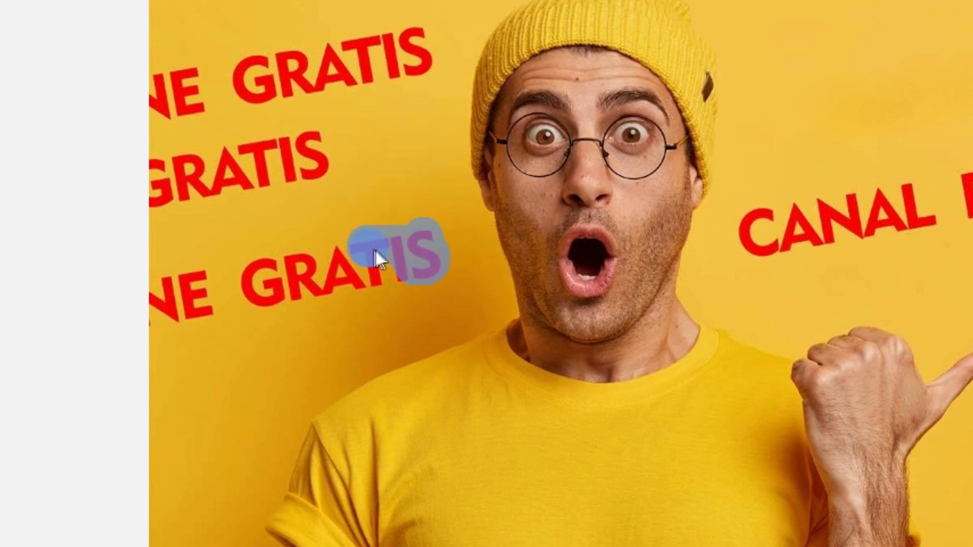
left_click_drag(404, 273, 410, 267)
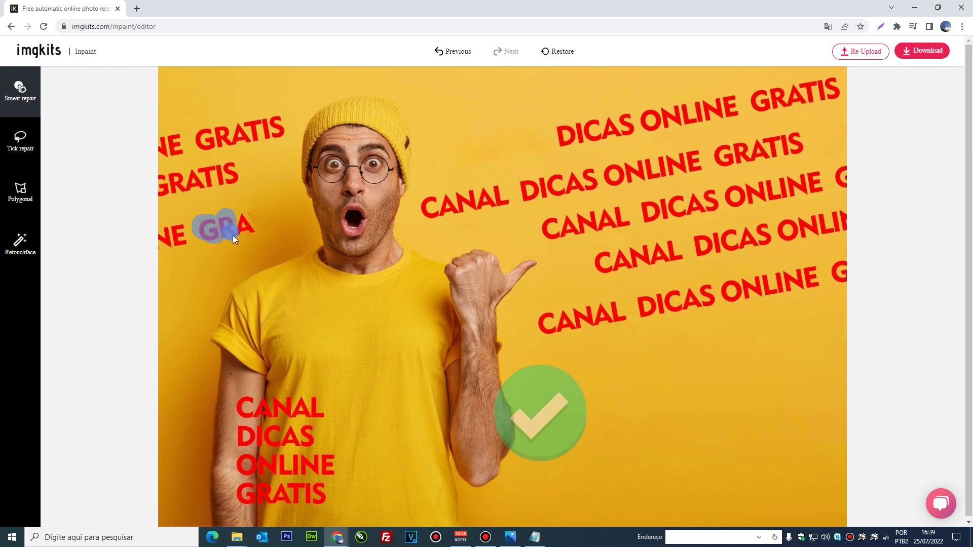
left_click_drag(242, 231, 243, 231)
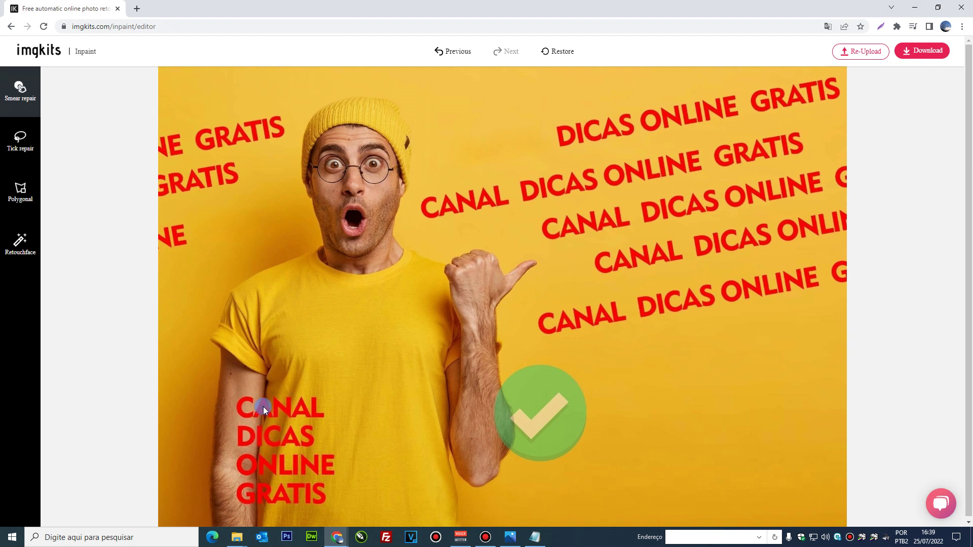
mouse_move(20, 91)
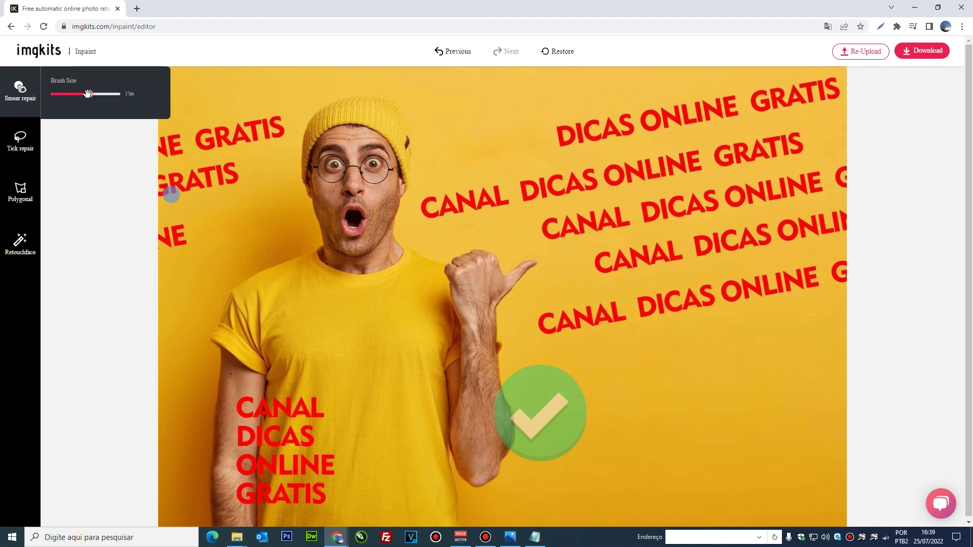
- Shrink the brush to 11px and erase the A from the vertical CANAL on the shirt
left_click_drag(88, 94, 75, 95)
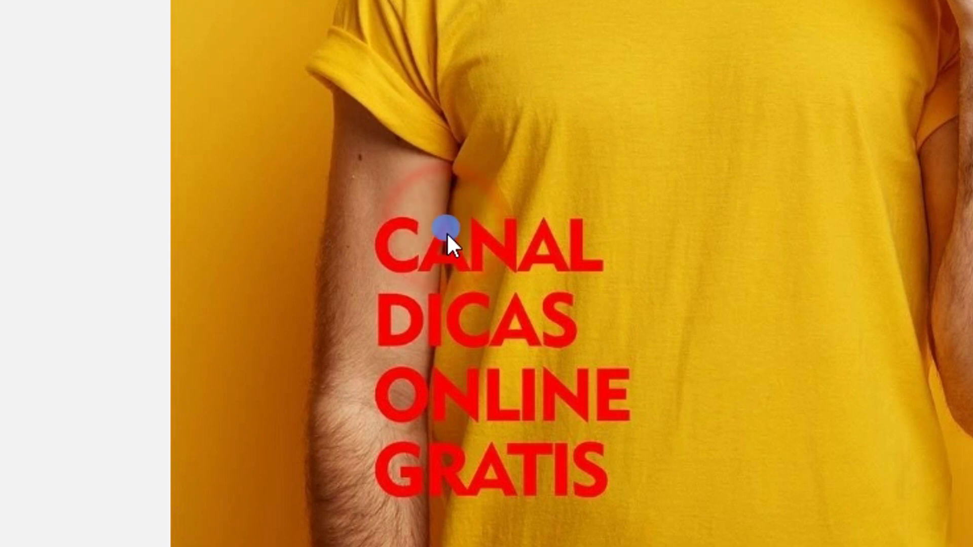
left_click_drag(446, 231, 428, 227)
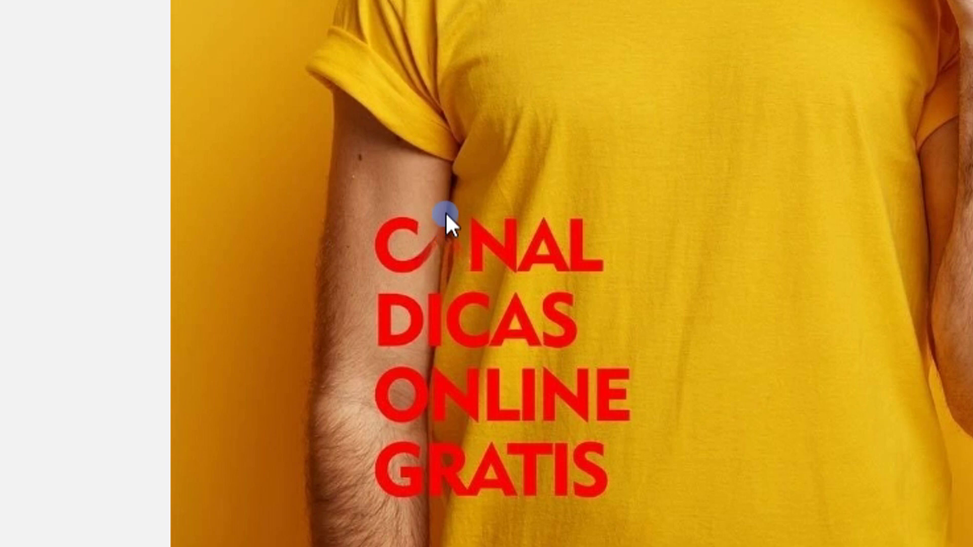
left_click_drag(445, 208, 444, 248)
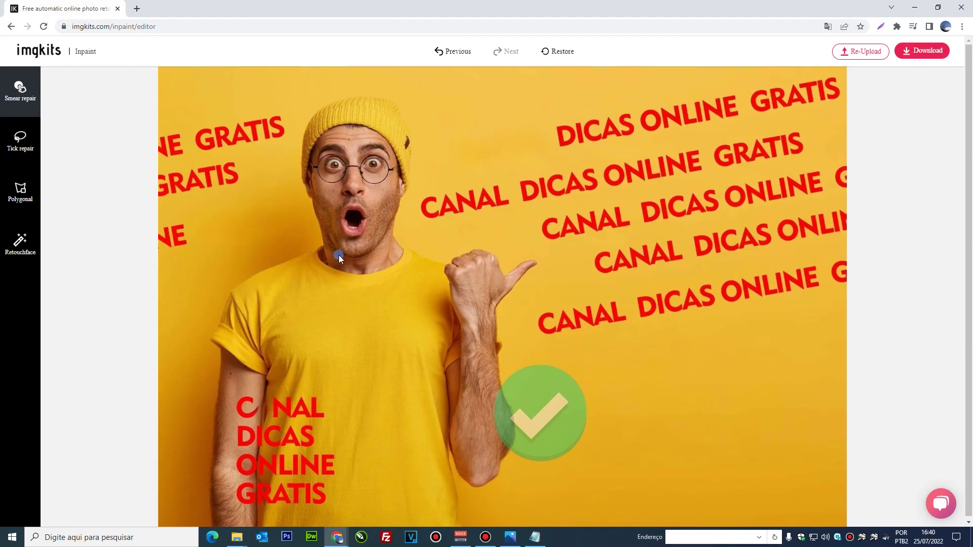
- Resize the brush to 7px and erase the I of DICAS and N of ONLINE
left_click(27, 95)
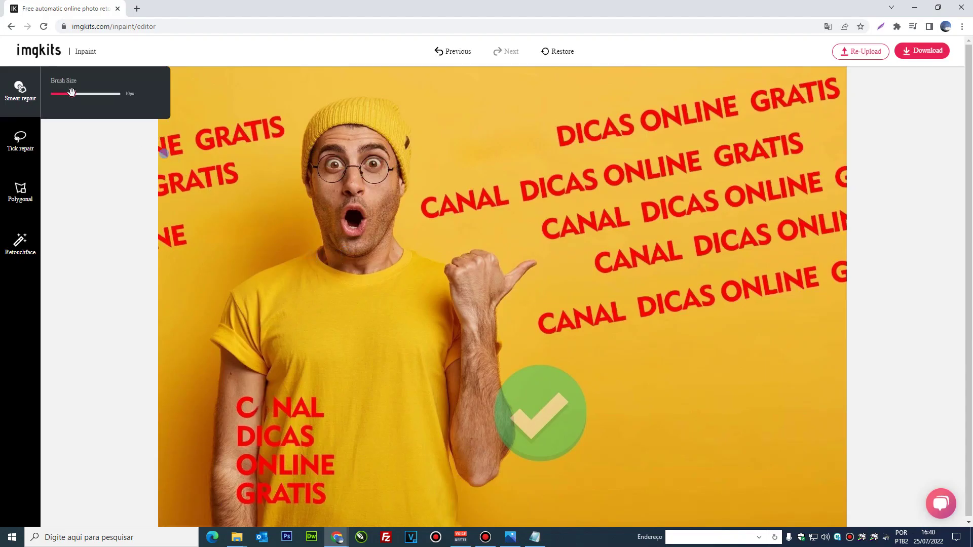
left_click_drag(69, 95, 68, 95)
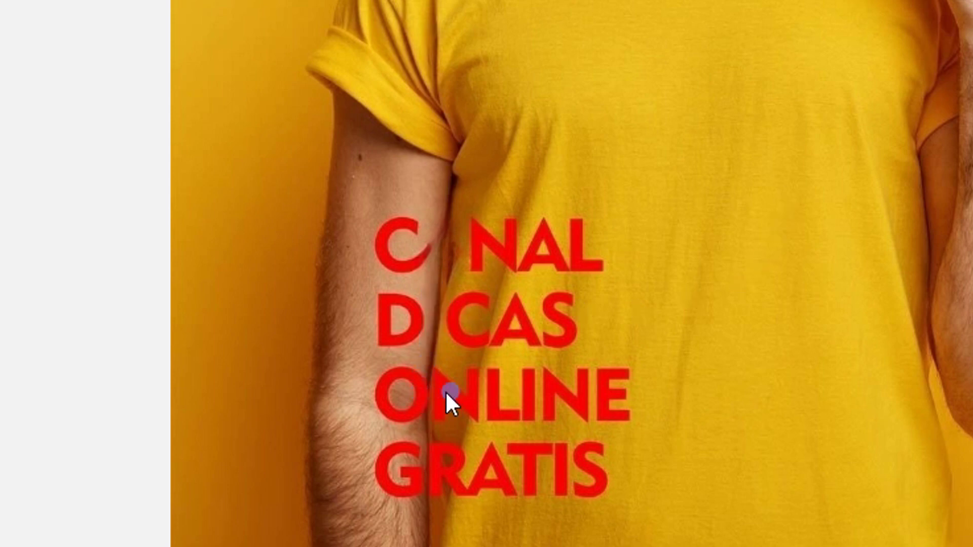
left_click_drag(421, 363, 416, 399)
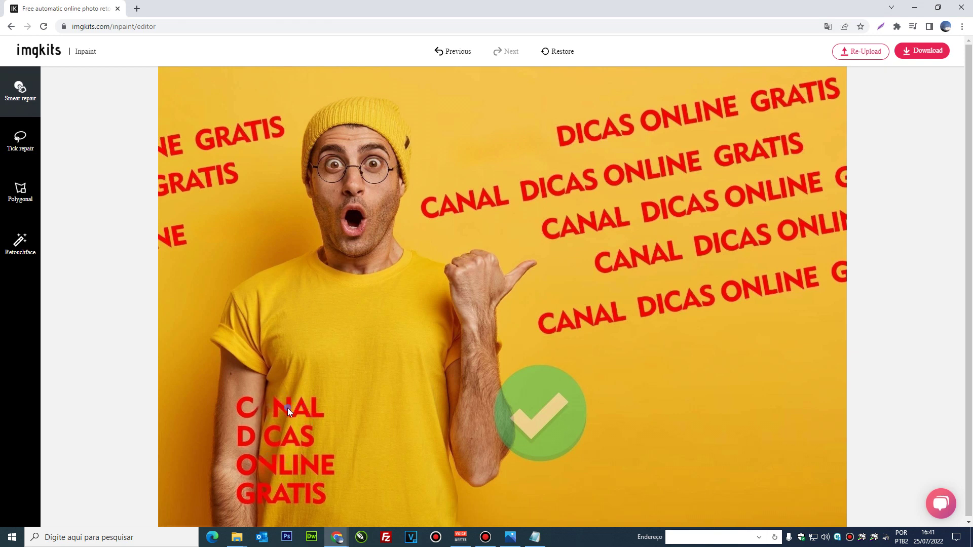
left_click(259, 441)
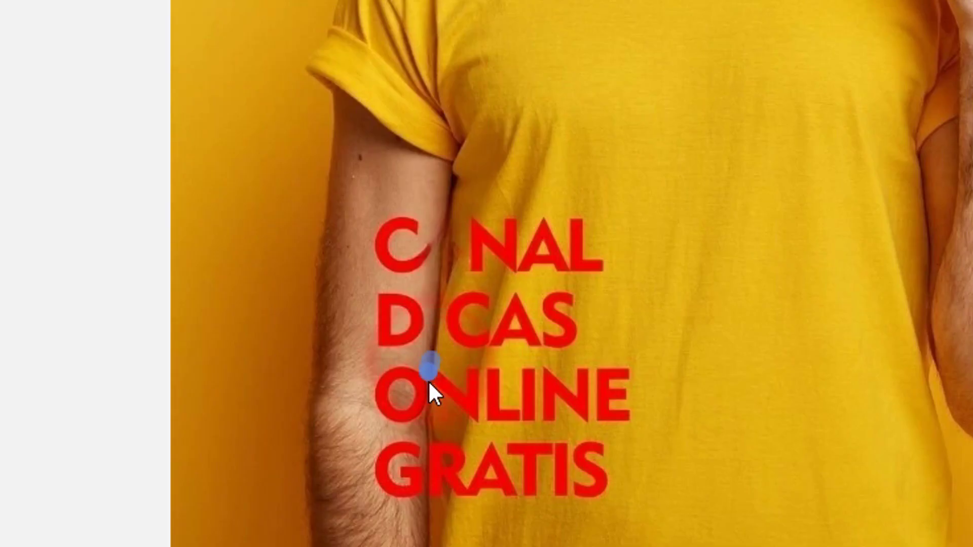
left_click_drag(259, 450, 258, 470)
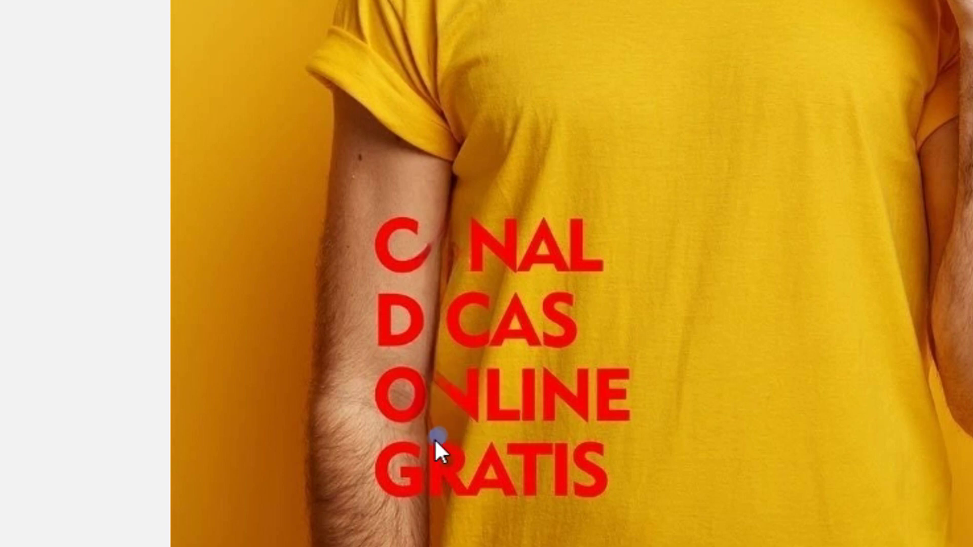
- Erase the R of GRATIS and the C and N of CANAL on the arm
left_click_drag(430, 434, 430, 459)
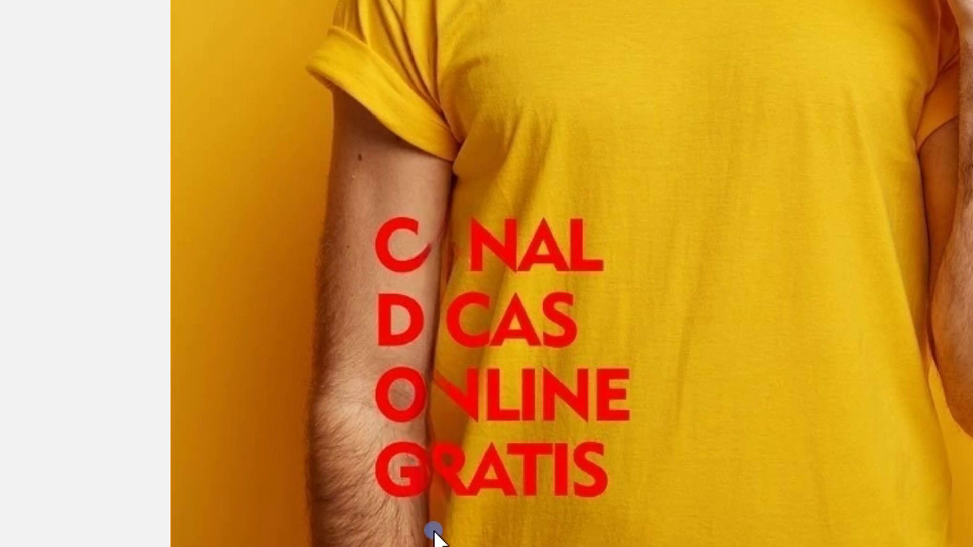
left_click_drag(426, 532, 423, 442)
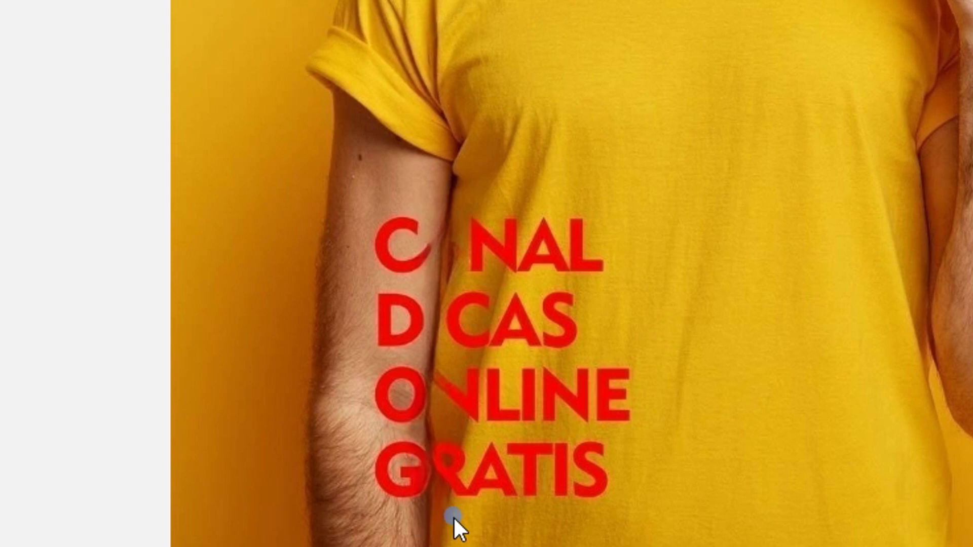
left_click_drag(450, 521, 447, 481)
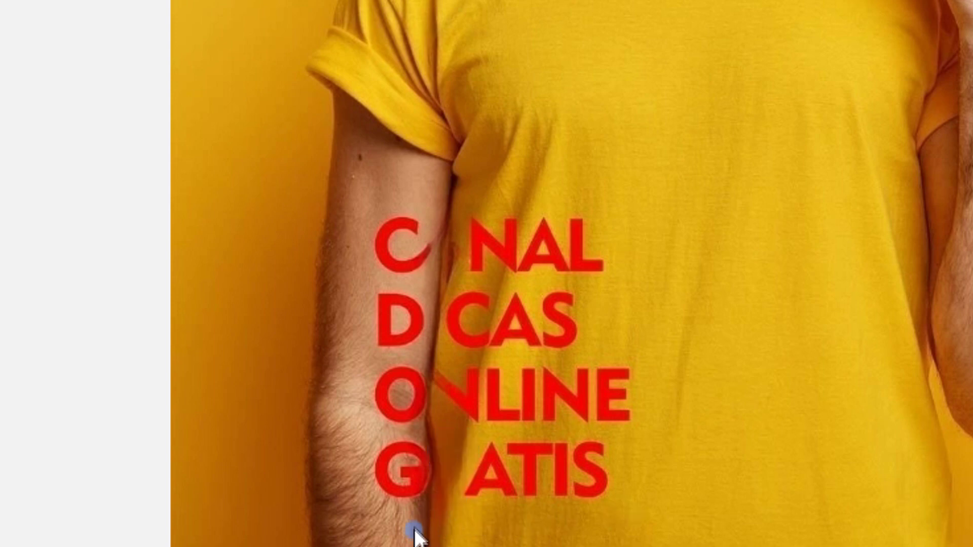
left_click_drag(426, 507, 427, 496)
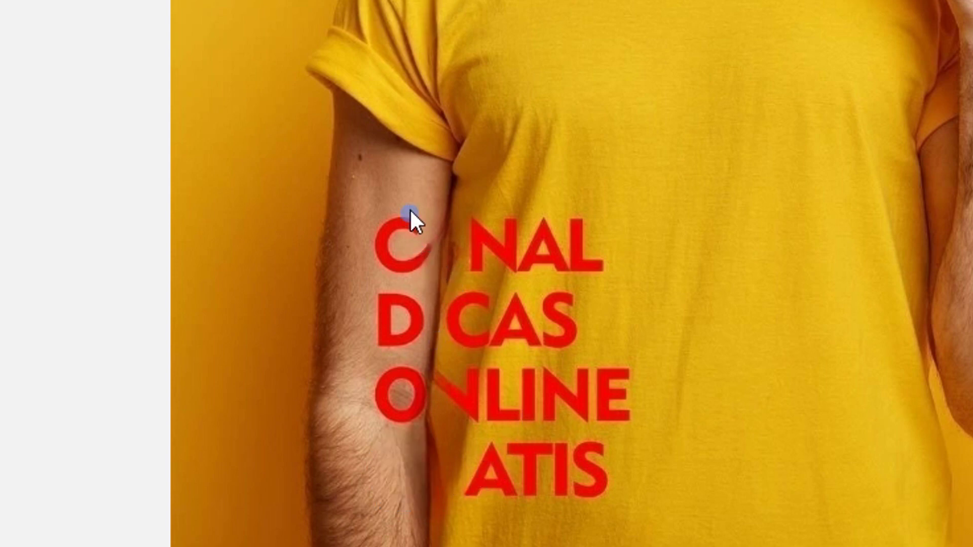
left_click_drag(411, 203, 409, 239)
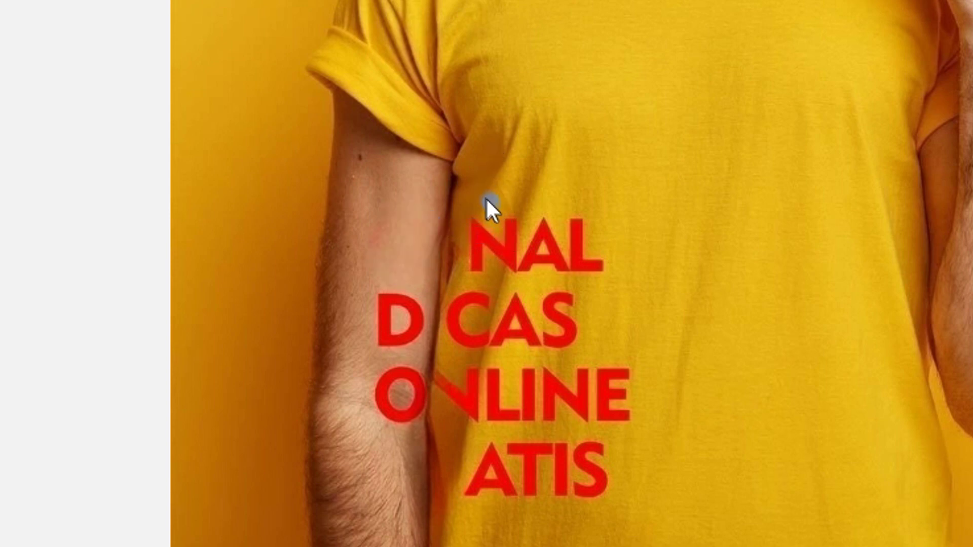
left_click_drag(475, 196, 478, 223)
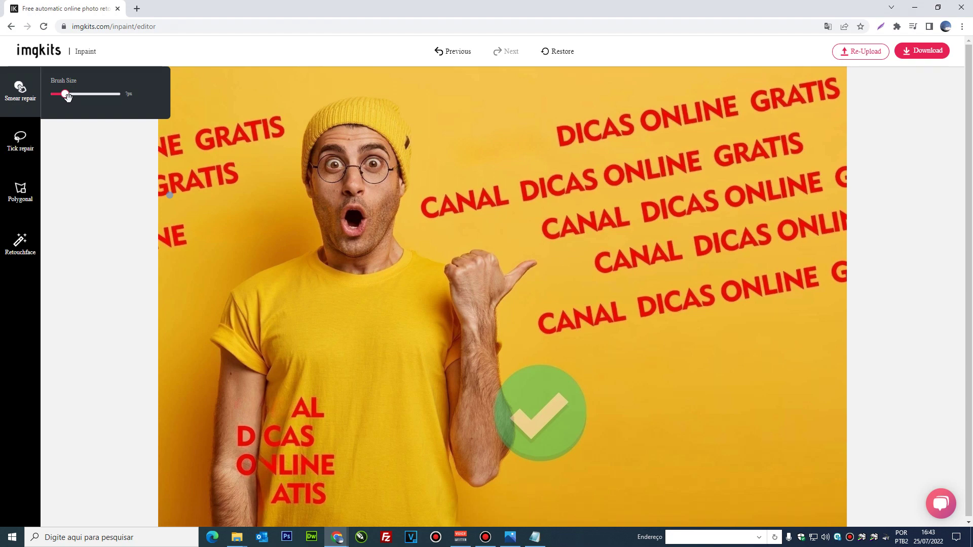
- Enlarge the brush to 13px and paint a repair stroke along the arm's edge by the checkmark
left_click_drag(68, 97, 81, 97)
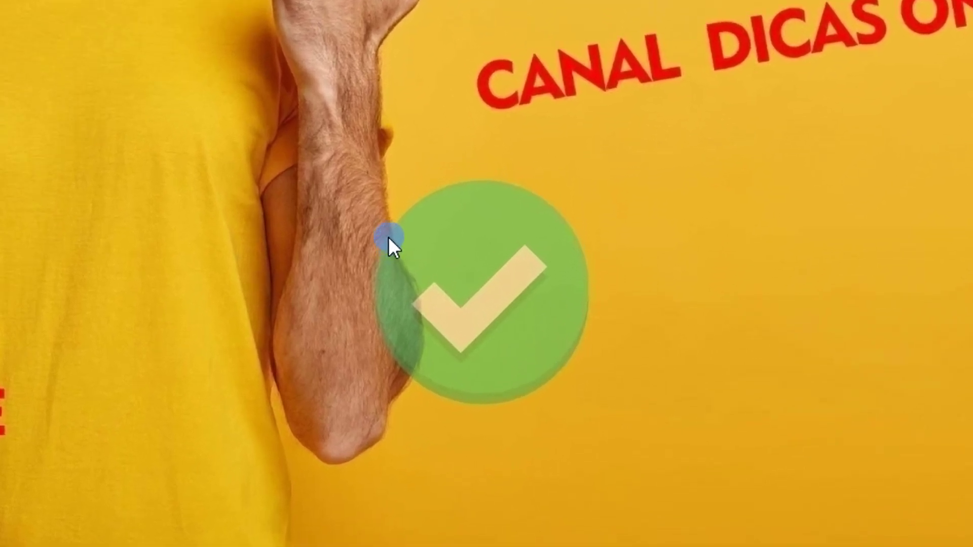
left_click(387, 236)
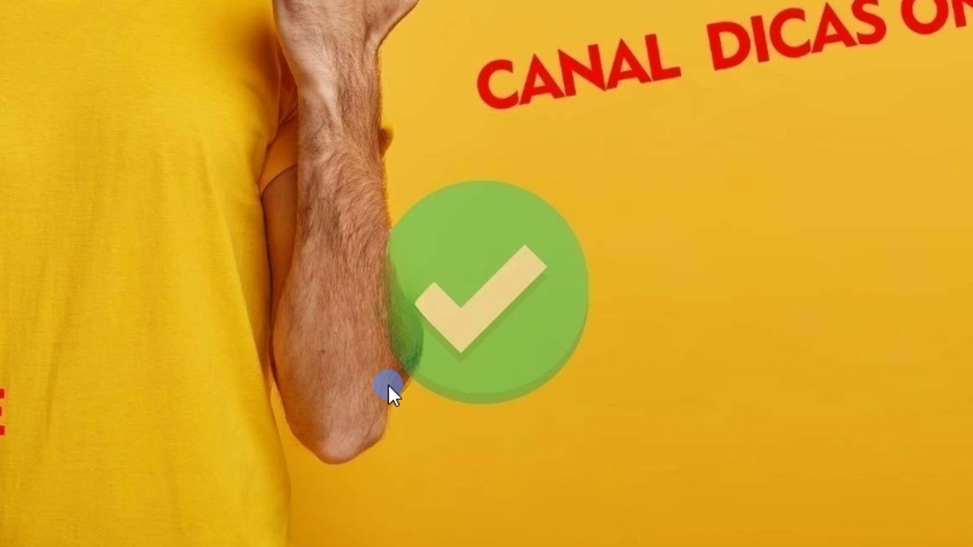
left_click_drag(395, 389, 411, 369)
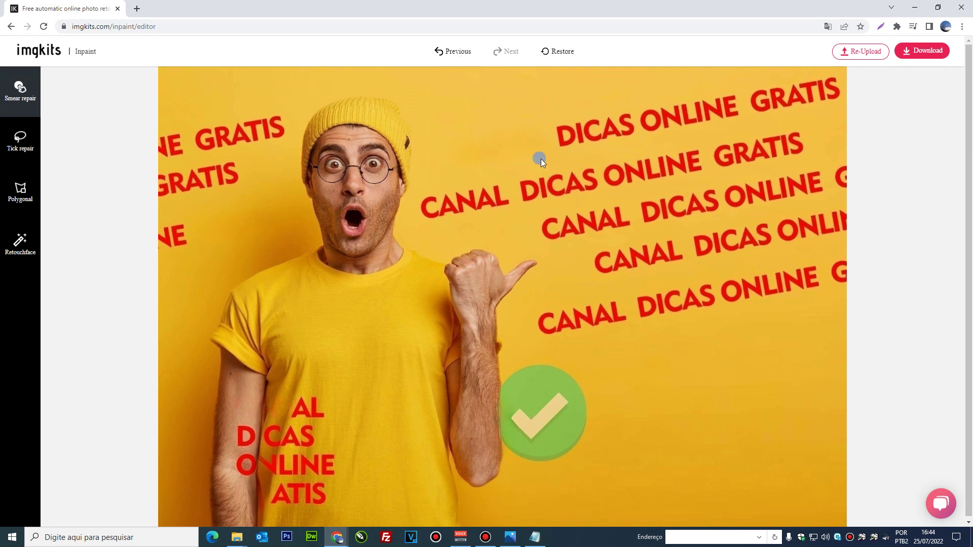
left_click_drag(558, 123, 570, 135)
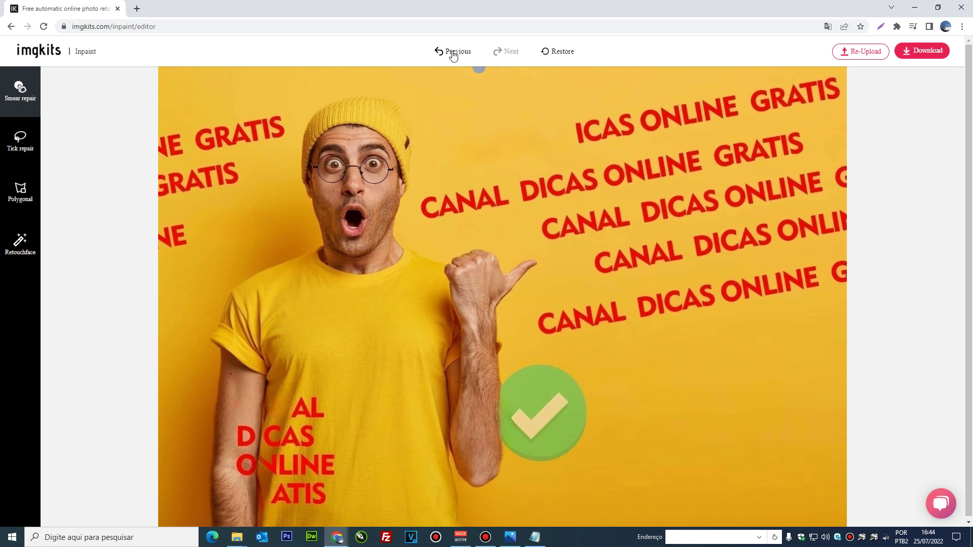
left_click(454, 56)
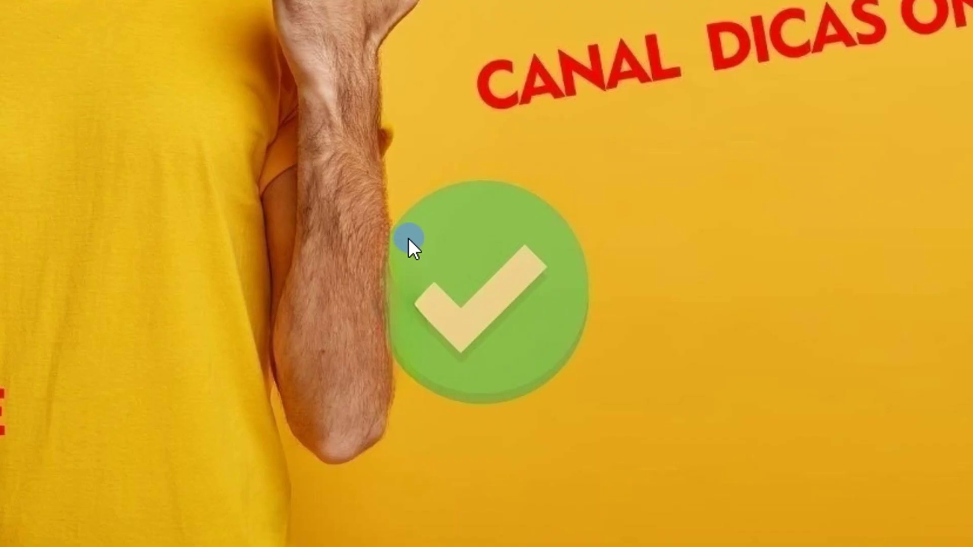
- Paint Smear repair strokes over the green checkmark circle beside the forearm and nearby spots
left_click_drag(408, 238, 451, 196)
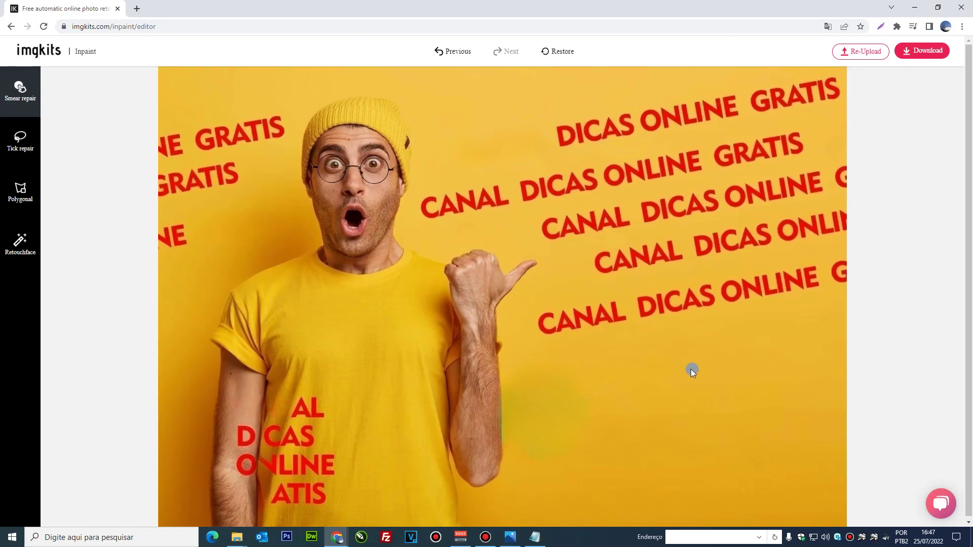
left_click_drag(450, 435, 482, 424)
left_click_drag(283, 410, 302, 435)
left_click_drag(532, 184, 579, 178)
- Sign in with Facebook to download the retouched photo
left_click(920, 56)
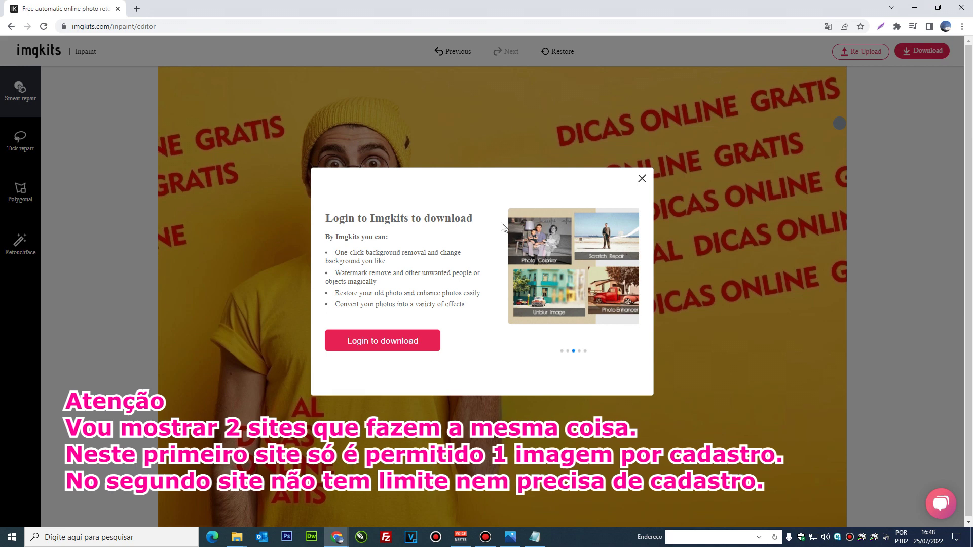
left_click(383, 342)
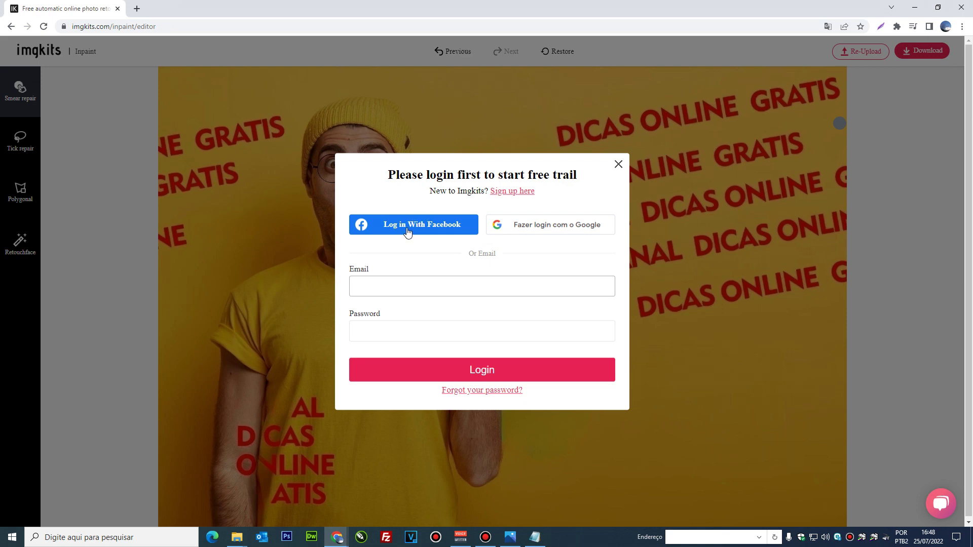
left_click(435, 230)
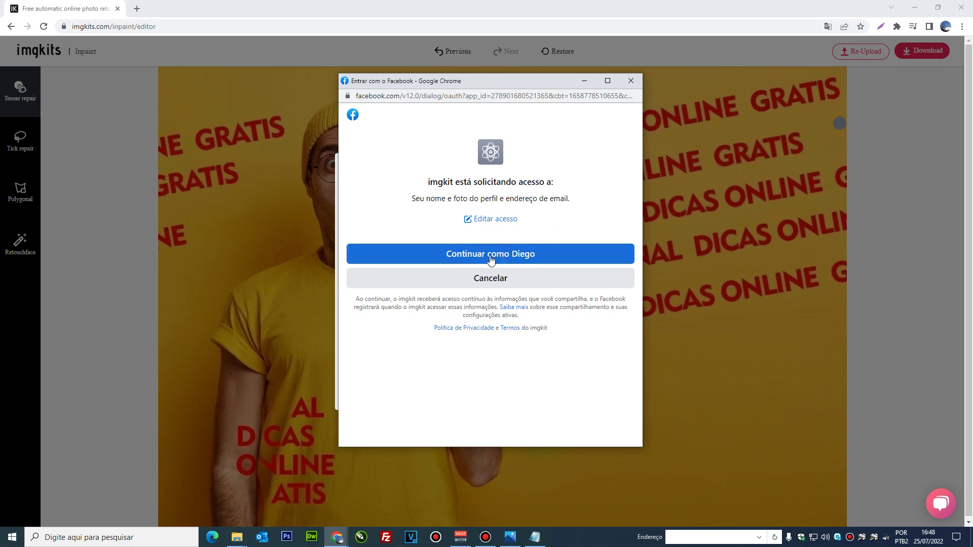
left_click(499, 257)
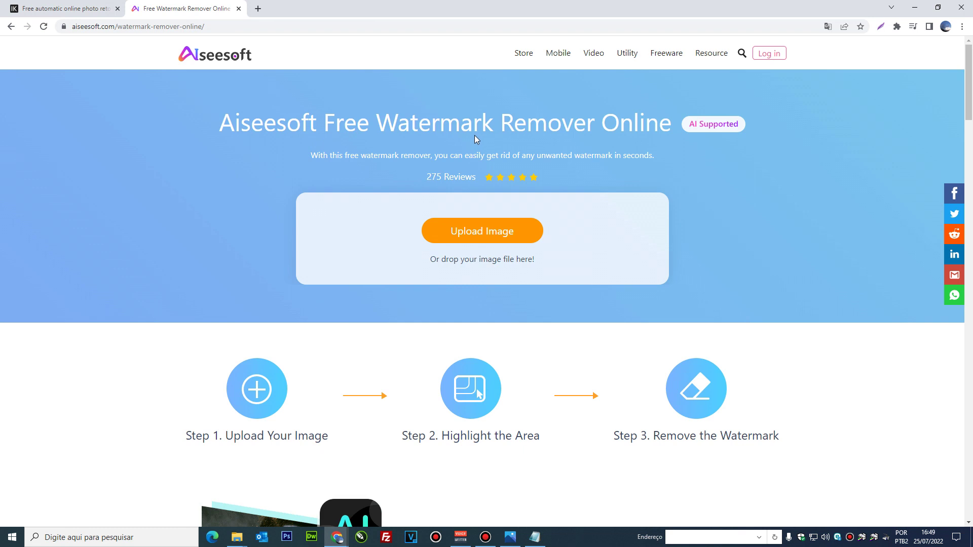
- Upload the MARCA-DAGUA photo into Aiseesoft's Watermark Remover editor
left_click(485, 236)
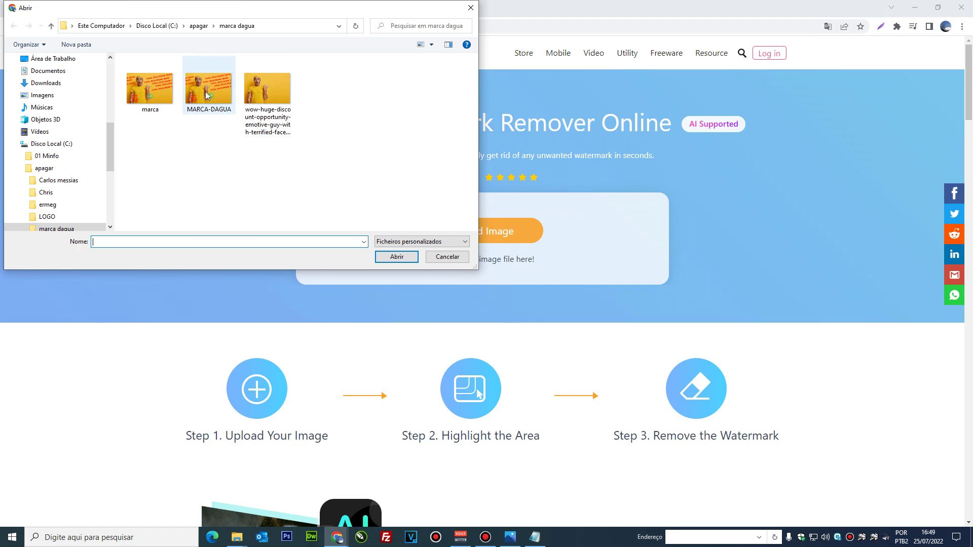
left_click(206, 95)
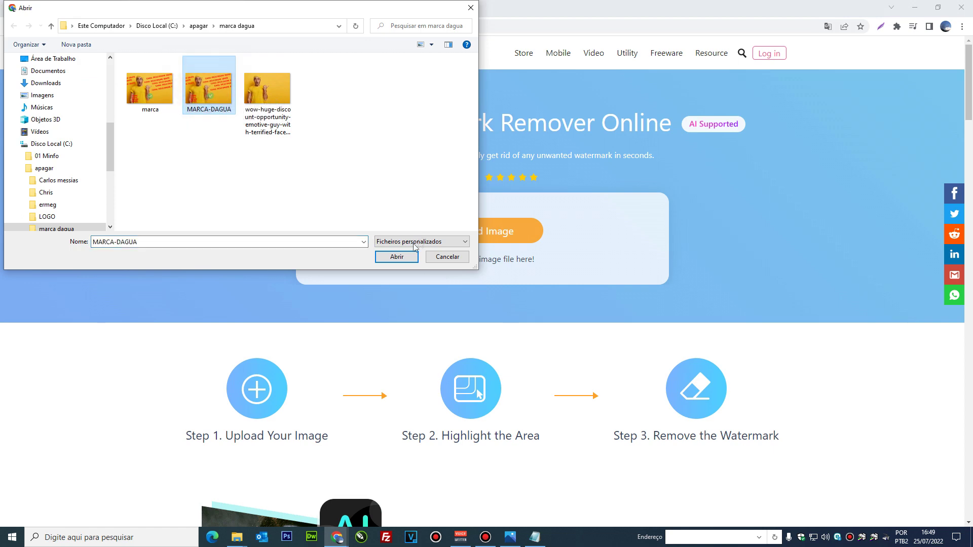
left_click(404, 258)
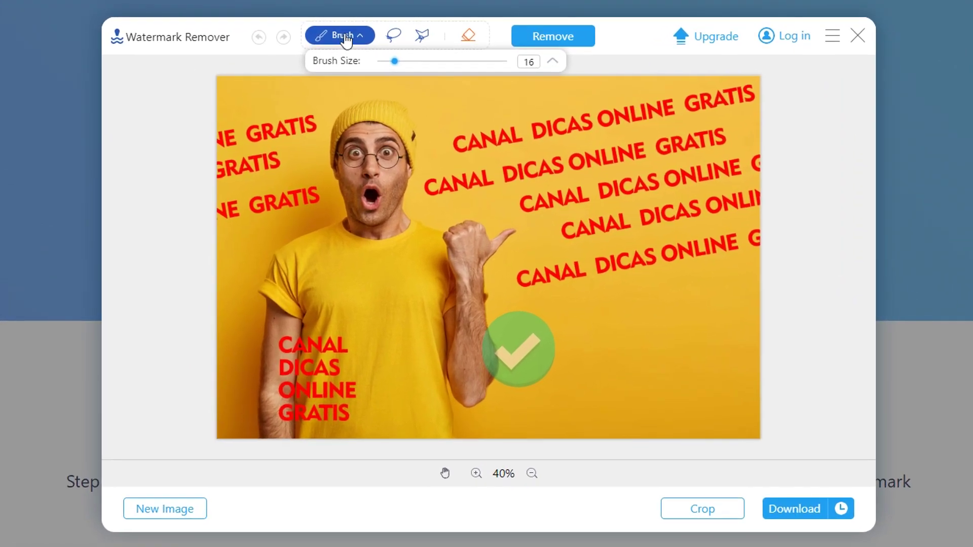
- Set brush size 50, mark the top CANAL DICAS ONLINE GRATIS line to the edge, and remove it
left_click(344, 38)
left_click(343, 39)
left_click_drag(395, 61, 430, 62)
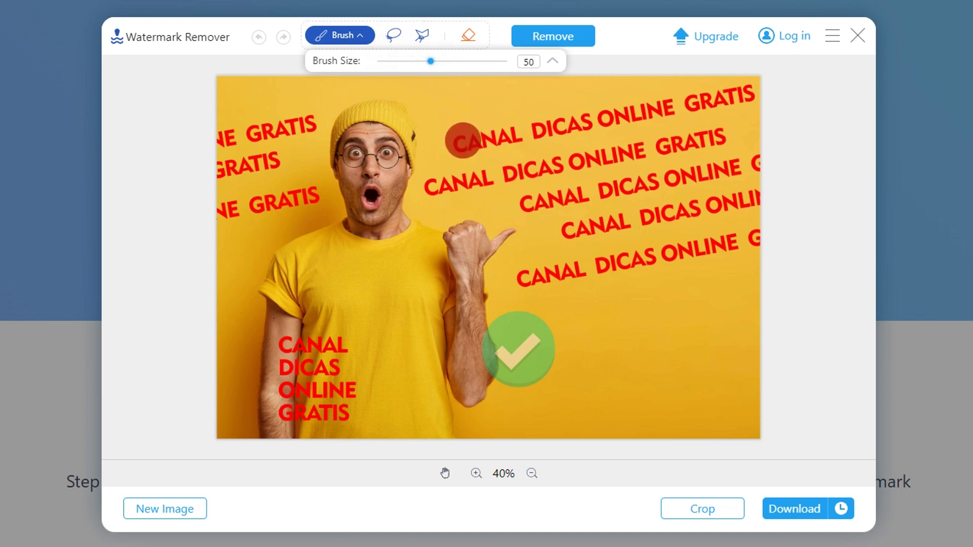
left_click_drag(462, 140, 658, 107)
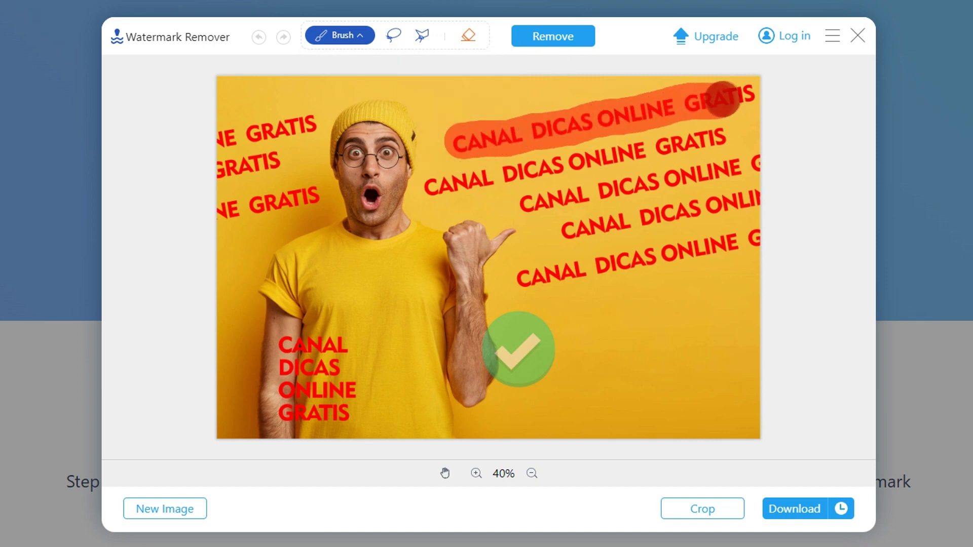
left_click_drag(658, 107, 753, 94)
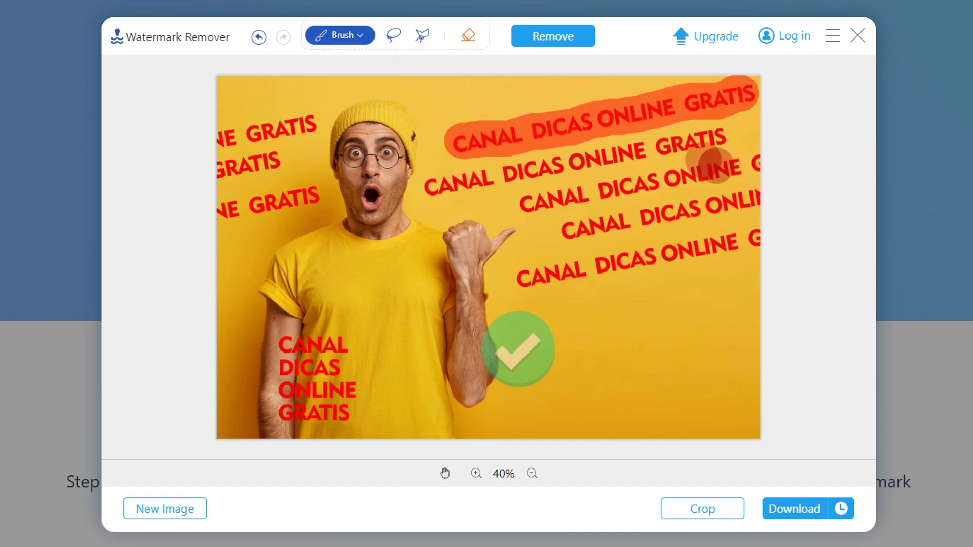
left_click(550, 38)
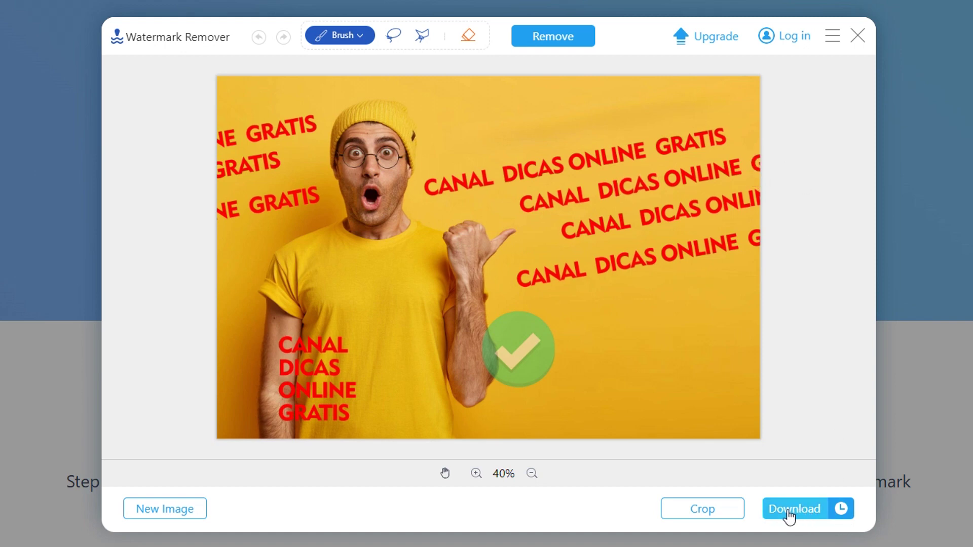
- Download the watermark-free photo from Aiseesoft Watermark Remover as MARCA-DAGUA.jpg
left_click(789, 512)
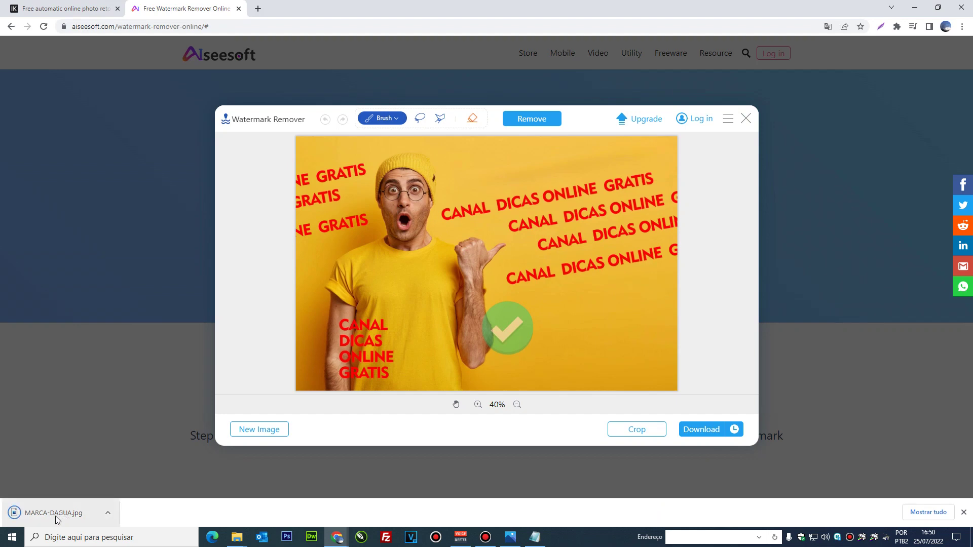